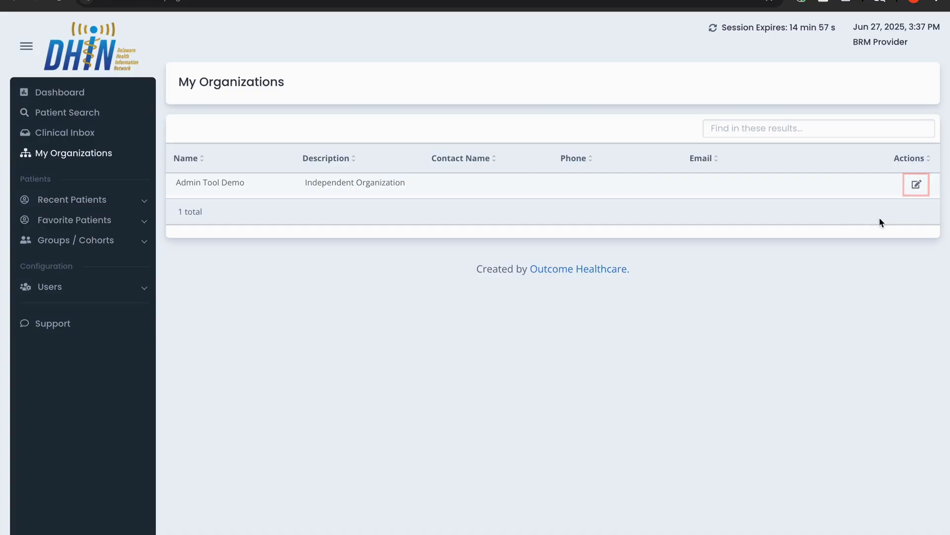
Open the Admin Tool Demo organization and review its details down to its list of users.
{"action": "left_click", "coordinate": [917, 187]}
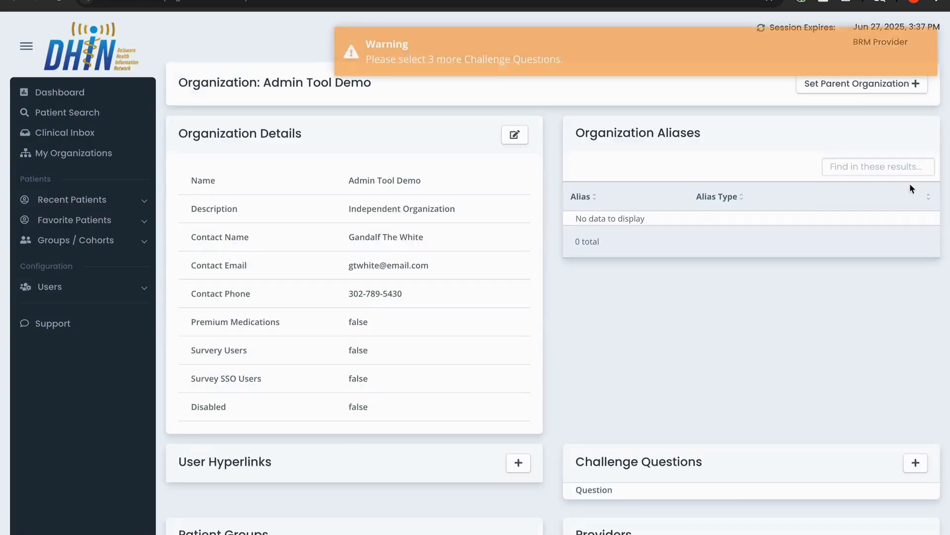
{"action": "scroll", "coordinate": [562, 309], "scroll_direction": "down", "scroll_amount": 10}
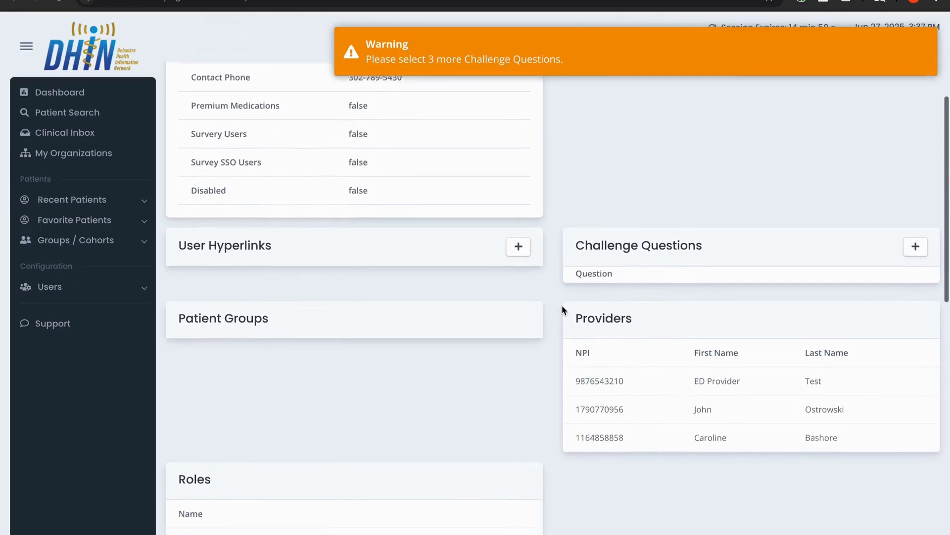
{"action": "scroll", "coordinate": [562, 310], "scroll_direction": "down", "scroll_amount": 7}
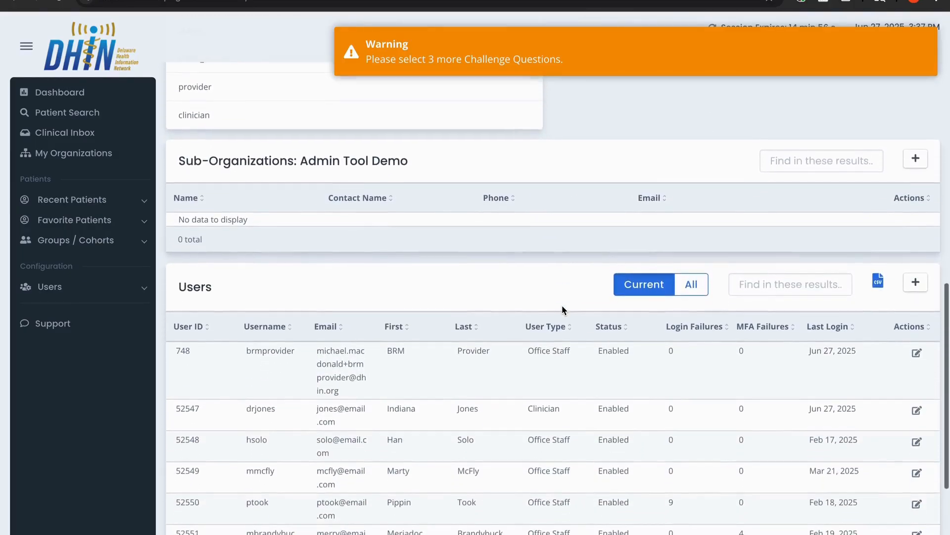
{"action": "scroll", "coordinate": [562, 309], "scroll_direction": "down", "scroll_amount": 1}
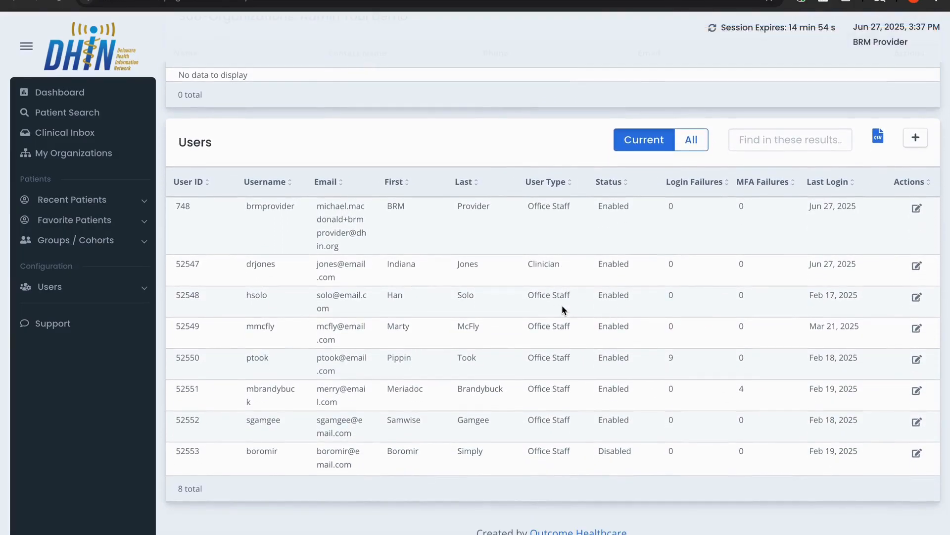
Start adding a user from the configuration's Users page, with Admin Tool Demo as the affiliated organization.
{"action": "left_click", "coordinate": [49, 287]}
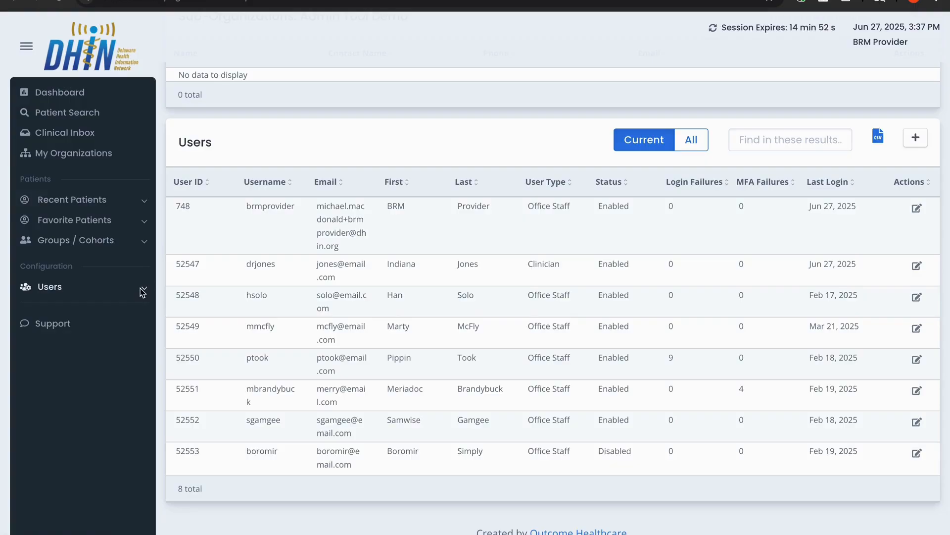
{"action": "left_click", "coordinate": [55, 307]}
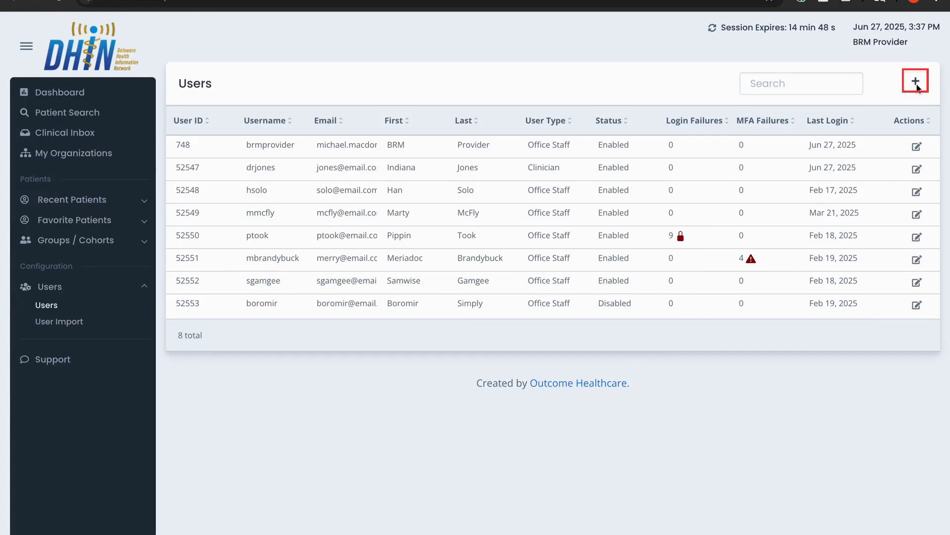
{"action": "left_click", "coordinate": [916, 84]}
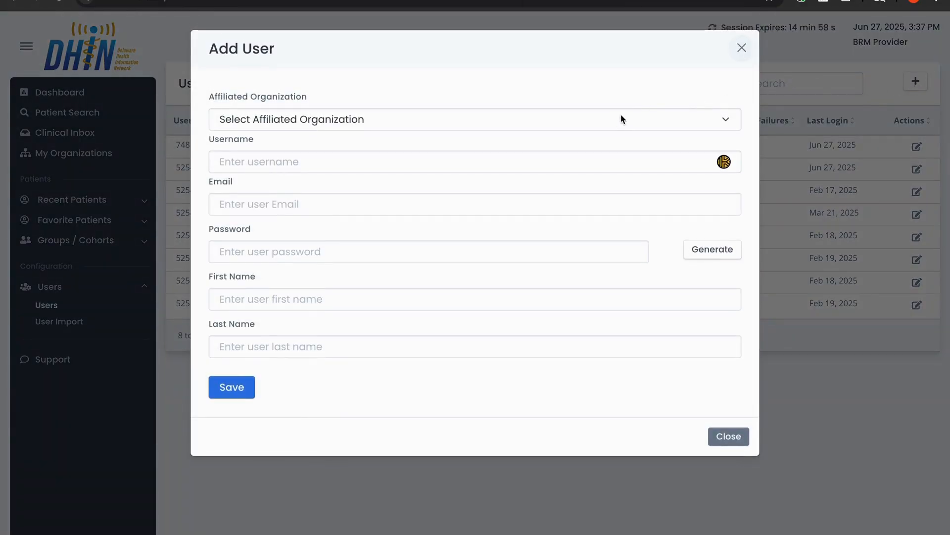
{"action": "left_click", "coordinate": [589, 121]}
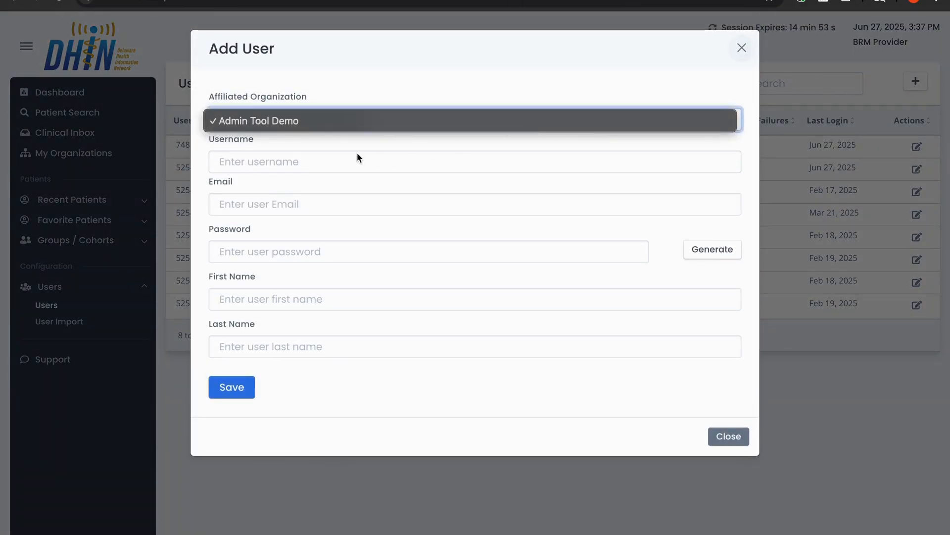
{"action": "left_click", "coordinate": [350, 126]}
Enter newuser38 as the new user's username and fill in the user's email address.
{"action": "left_click", "coordinate": [310, 153]}
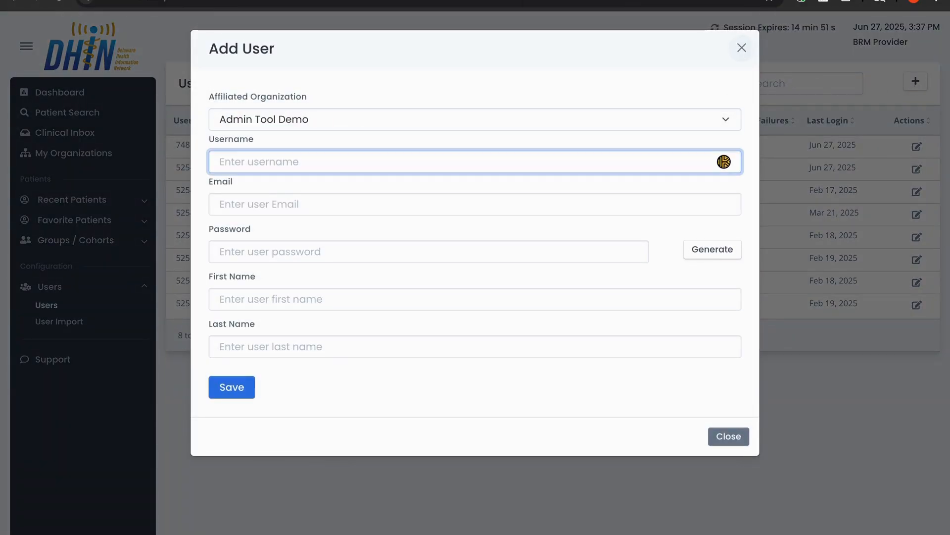
{"action": "type", "text": "newuser"}
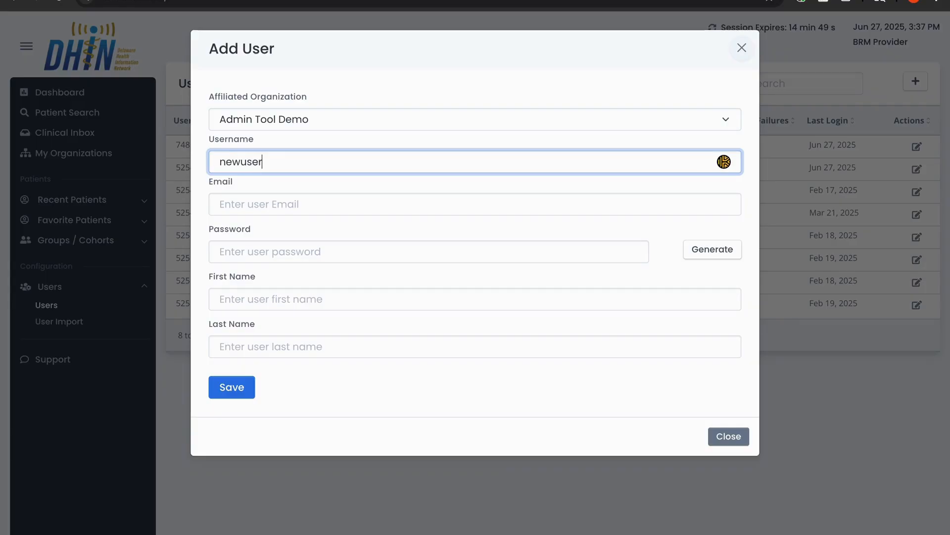
{"action": "type", "text": "38"}
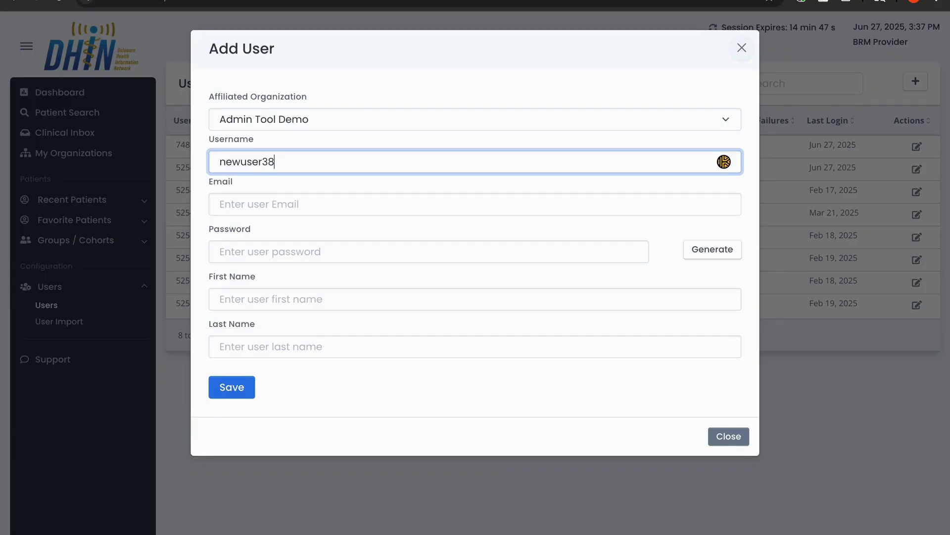
{"action": "key", "text": "Tab"}
{"action": "key", "text": "Tab"}
{"action": "type", "text": "newuser@email.com"}
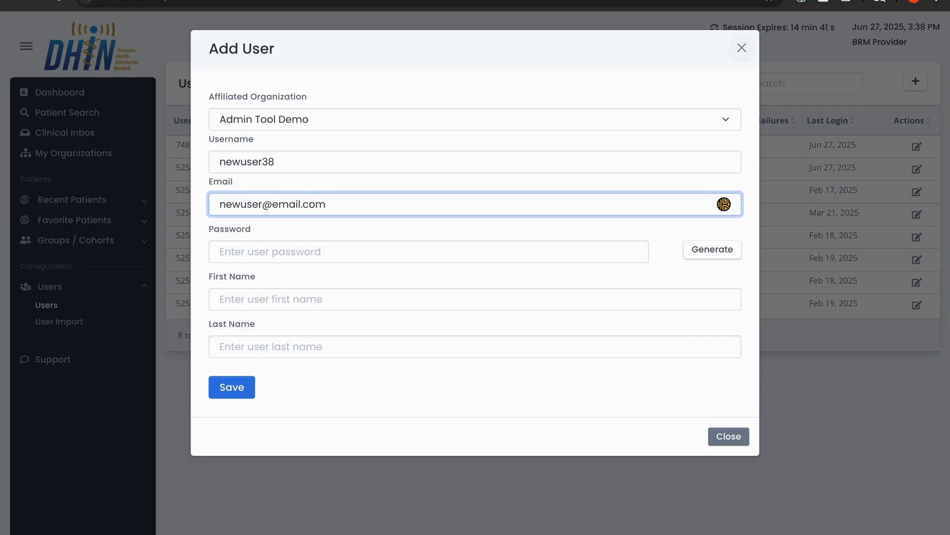
Generate the new user's password, fill in the first and last name, and save the user.
{"action": "left_click", "coordinate": [696, 253]}
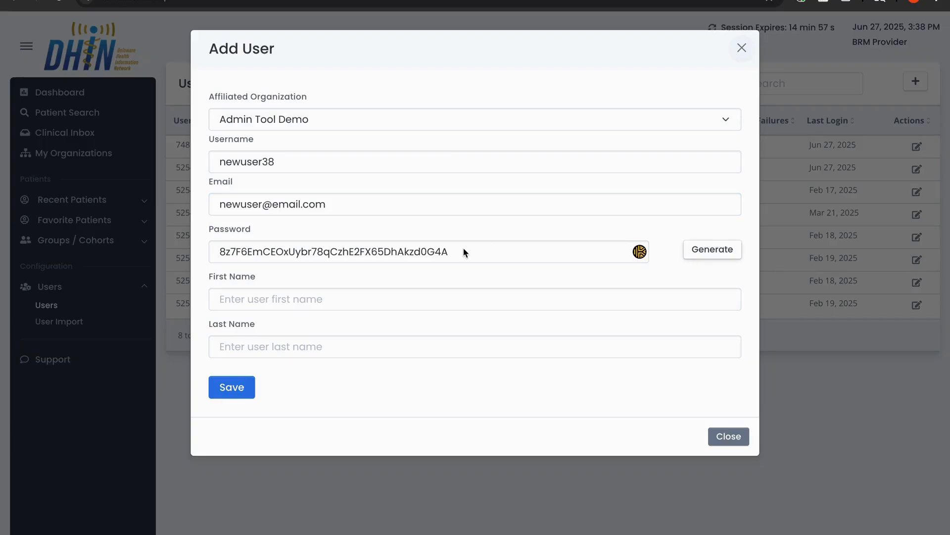
{"action": "left_click", "coordinate": [402, 307]}
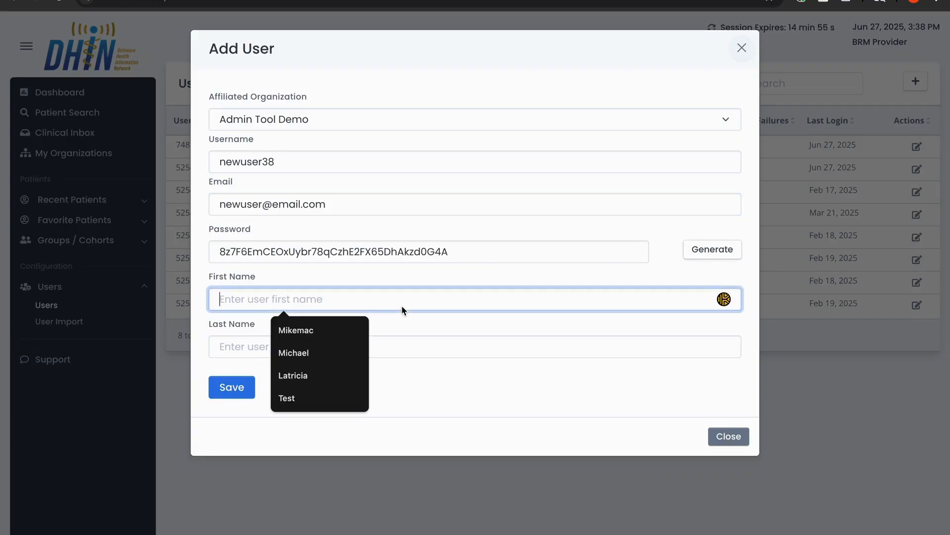
{"action": "type", "text": "New"}
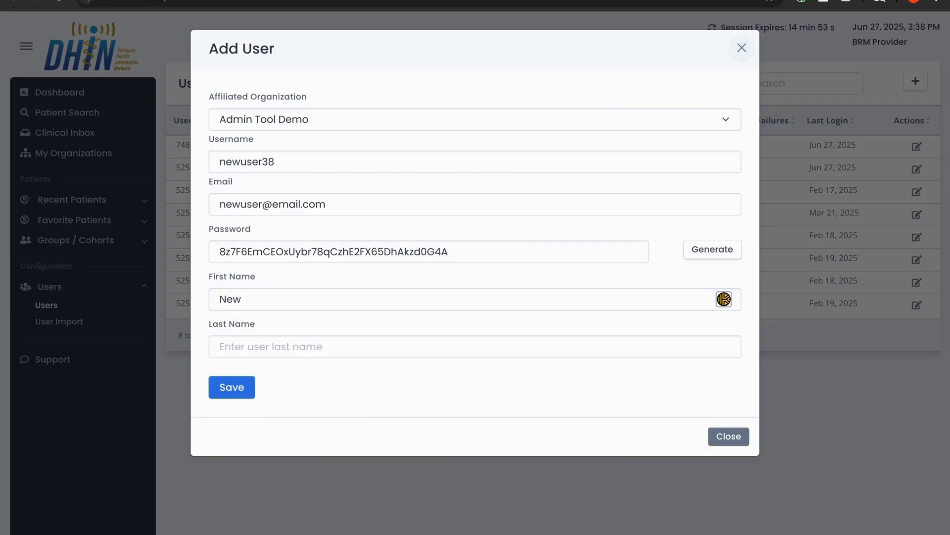
{"action": "left_click", "coordinate": [305, 348]}
{"action": "type", "text": "User"}
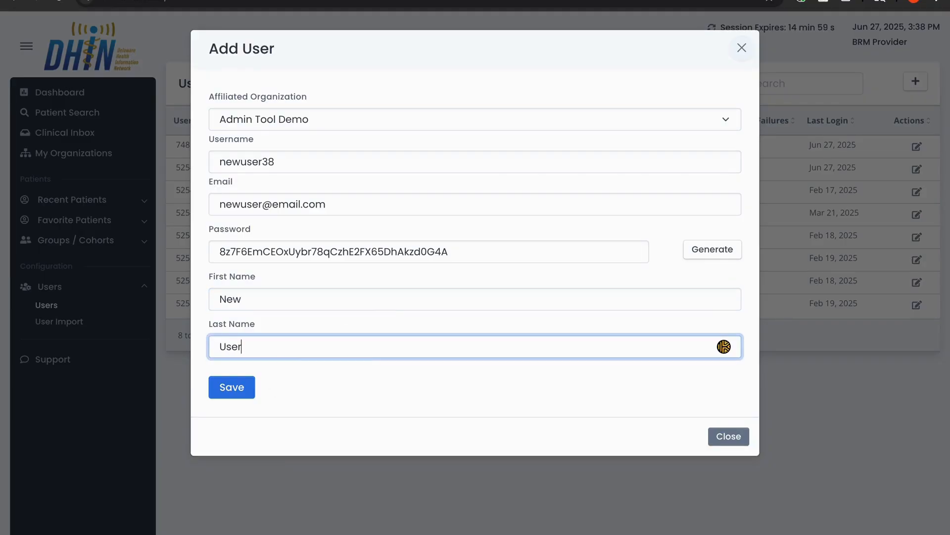
{"action": "left_click", "coordinate": [224, 390]}
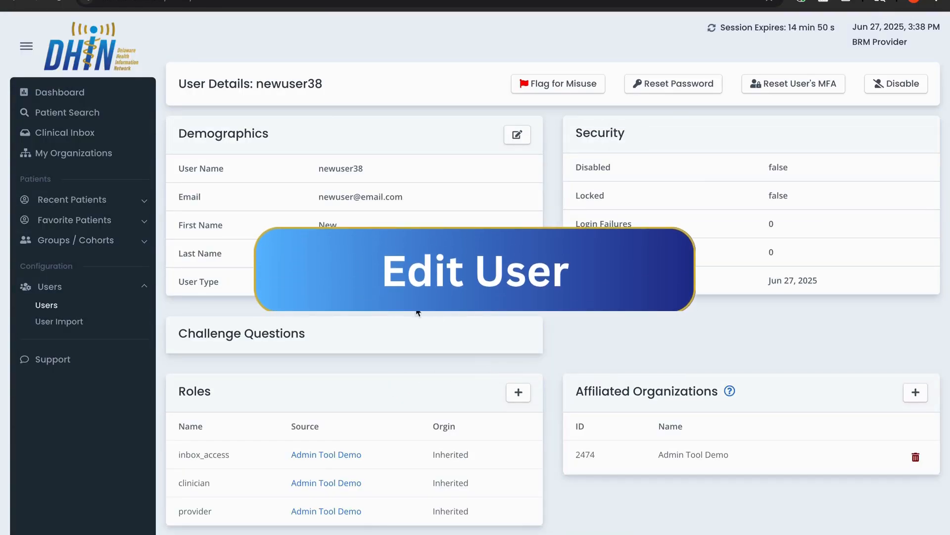
Open the Clinician account from the list of users and review its roles, organizations and affiliated providers.
{"action": "left_click", "coordinate": [53, 309]}
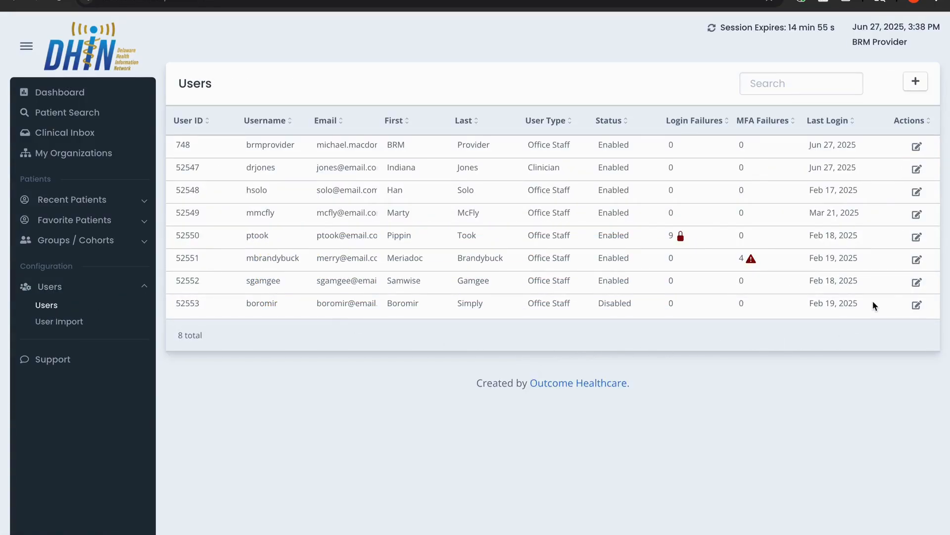
{"action": "left_click", "coordinate": [917, 170]}
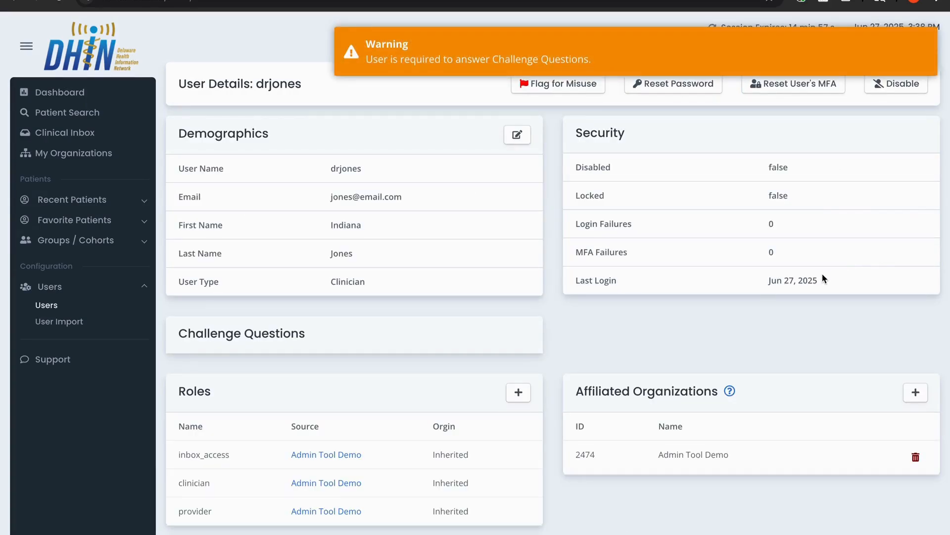
{"action": "scroll", "coordinate": [822, 277], "scroll_direction": "down", "scroll_amount": 3}
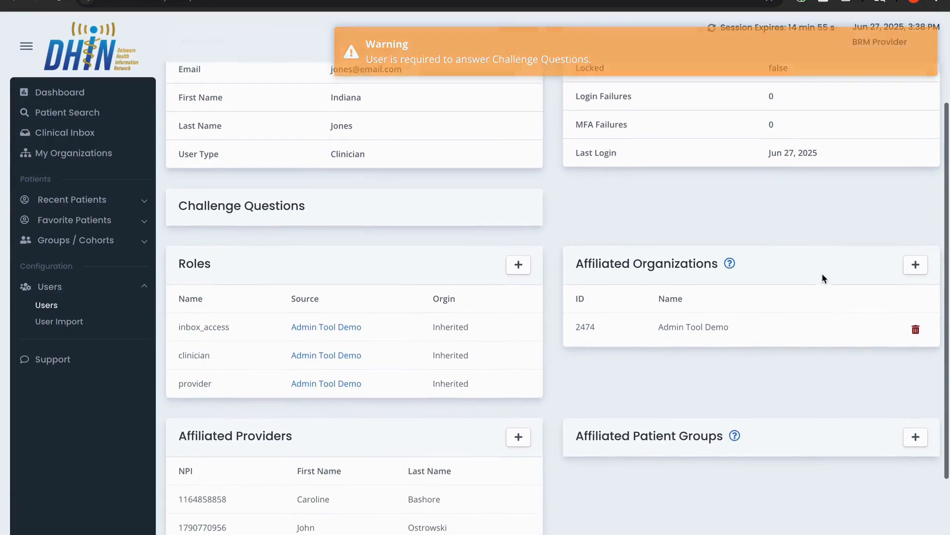
{"action": "scroll", "coordinate": [823, 278], "scroll_direction": "down", "scroll_amount": 2}
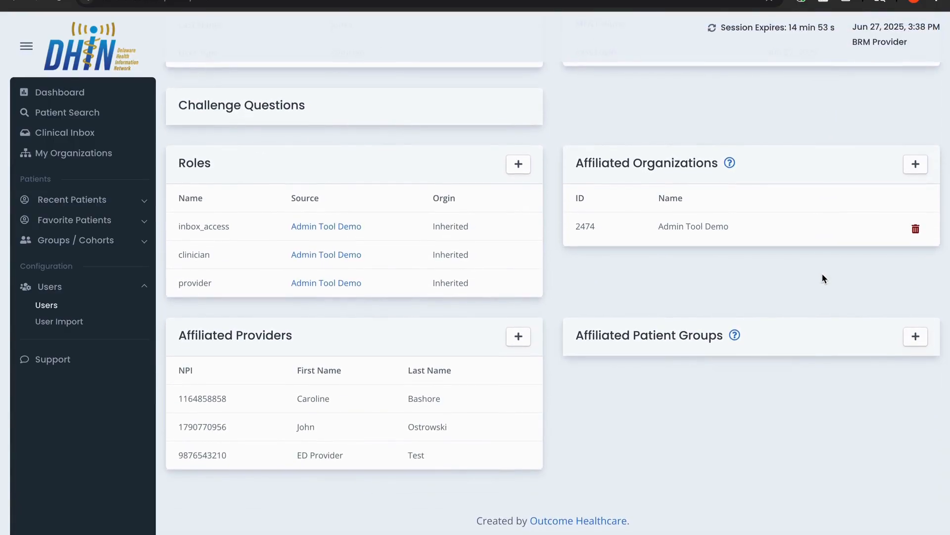
{"action": "scroll", "coordinate": [822, 277], "scroll_direction": "up", "scroll_amount": 2}
{"action": "scroll", "coordinate": [822, 278], "scroll_direction": "up", "scroll_amount": 3}
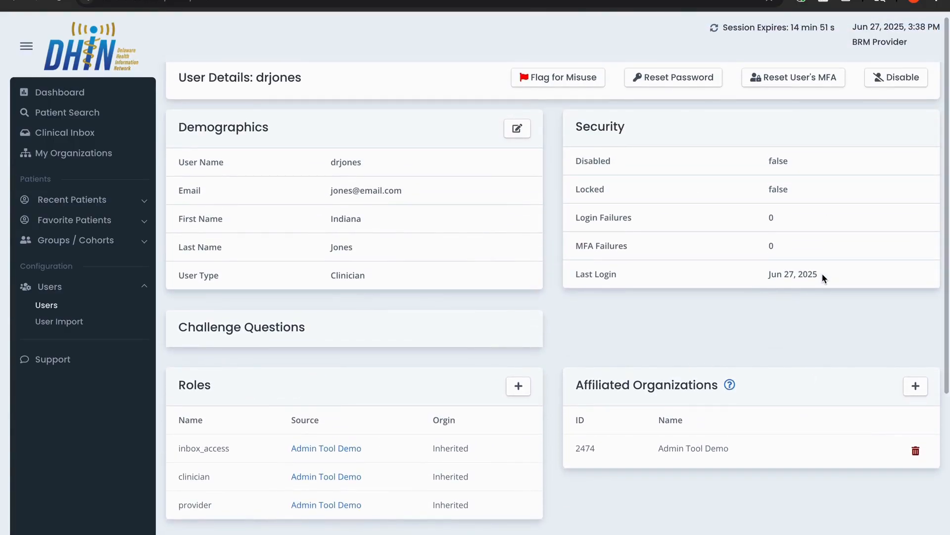
Edit the clinician's demographics by adding 123 just before the @ in the email address, and save.
{"action": "left_click", "coordinate": [515, 128]}
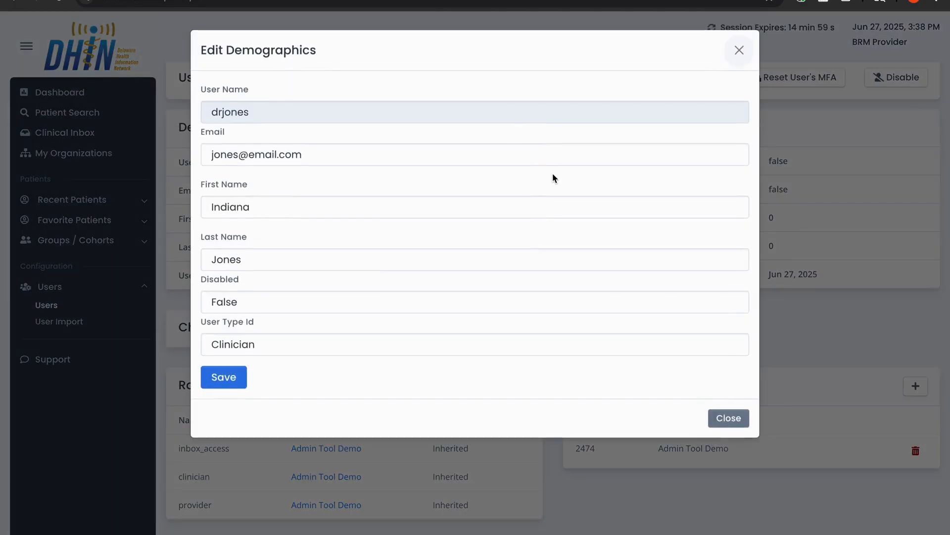
{"action": "left_click", "coordinate": [234, 155]}
{"action": "key", "text": "Right"}
{"action": "type", "text": "123"}
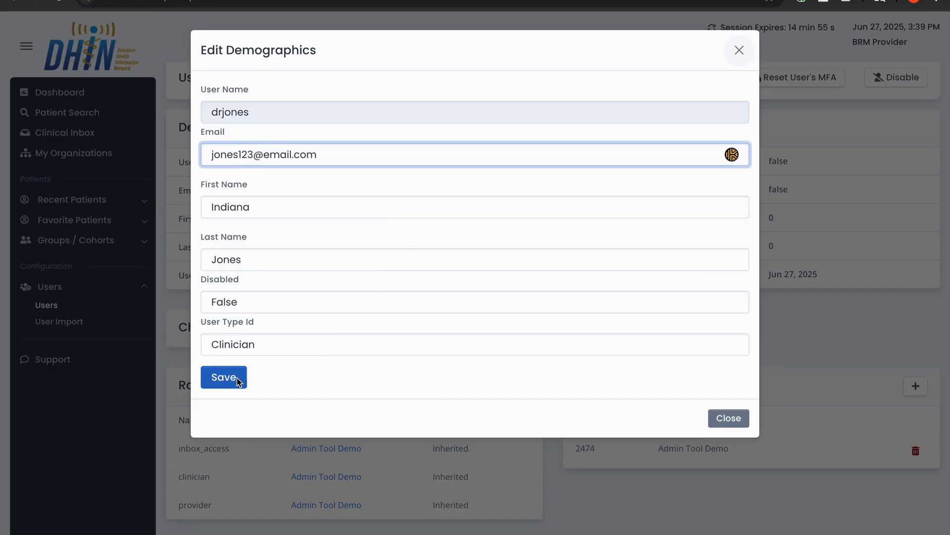
{"action": "left_click", "coordinate": [224, 377]}
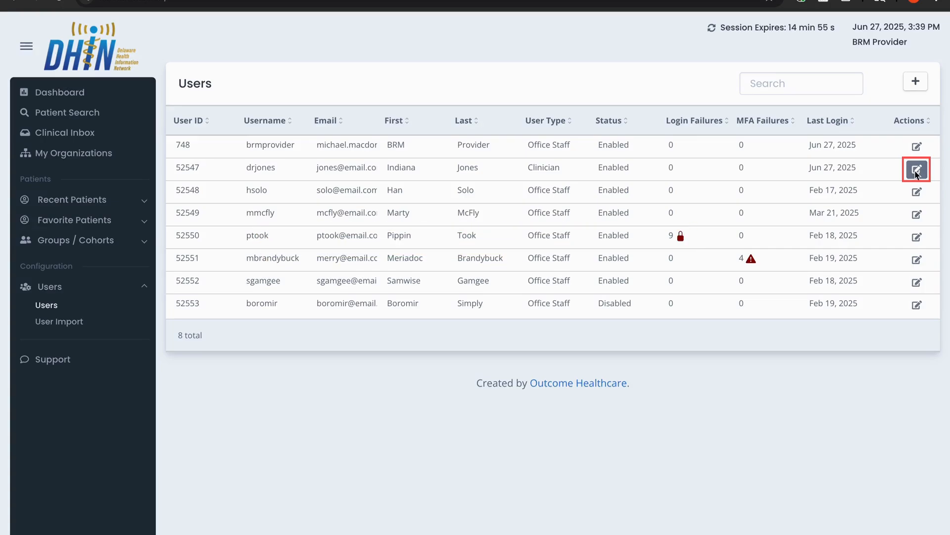
Open the Clinician account from the list of users and disable it.
{"action": "left_click", "coordinate": [916, 171]}
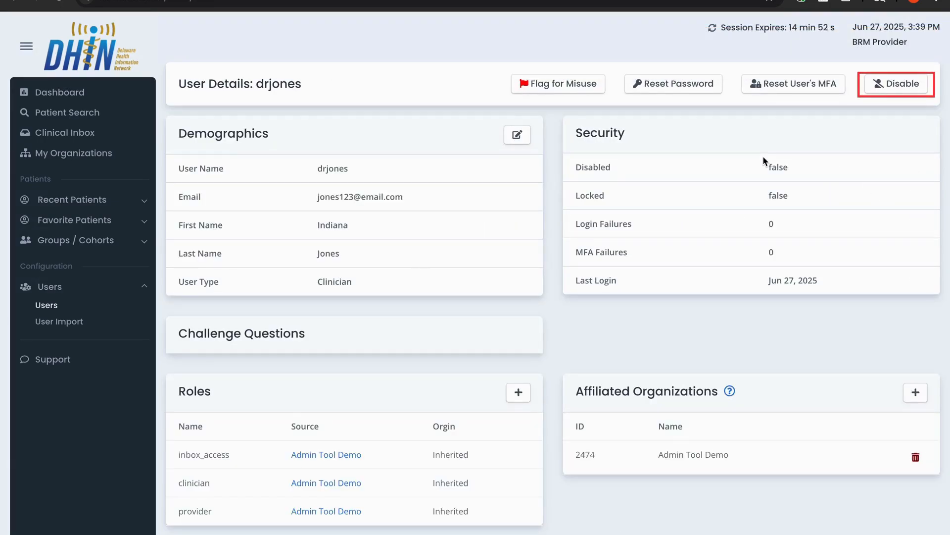
{"action": "left_click", "coordinate": [893, 92]}
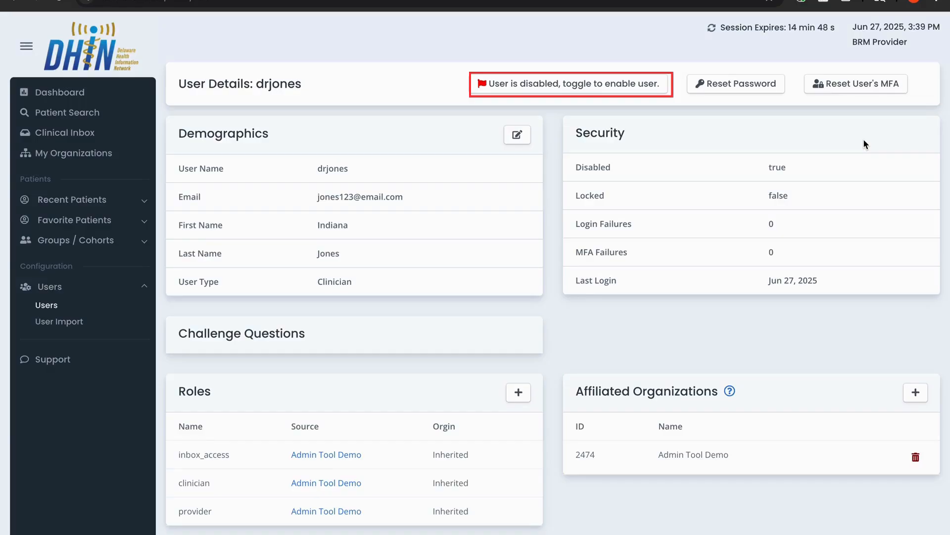
Re-enable the clinician's account using Direct Verification as the identity check and Re-enable Account as the reason.
{"action": "left_click", "coordinate": [589, 89]}
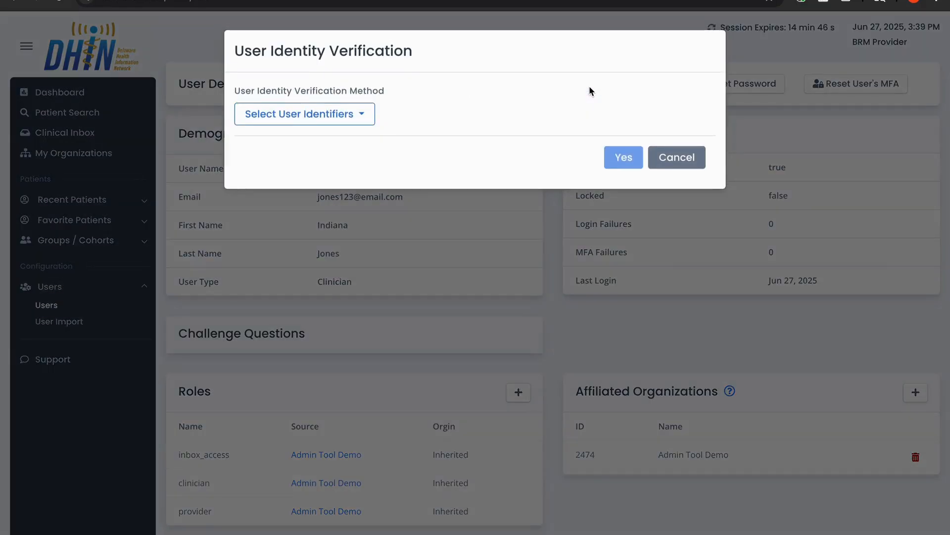
{"action": "left_click", "coordinate": [358, 117]}
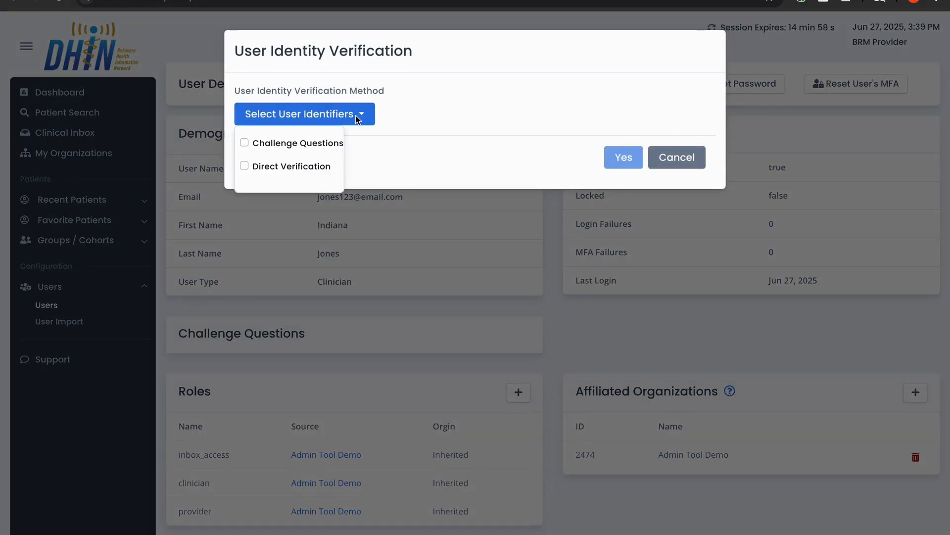
{"action": "left_click", "coordinate": [244, 166]}
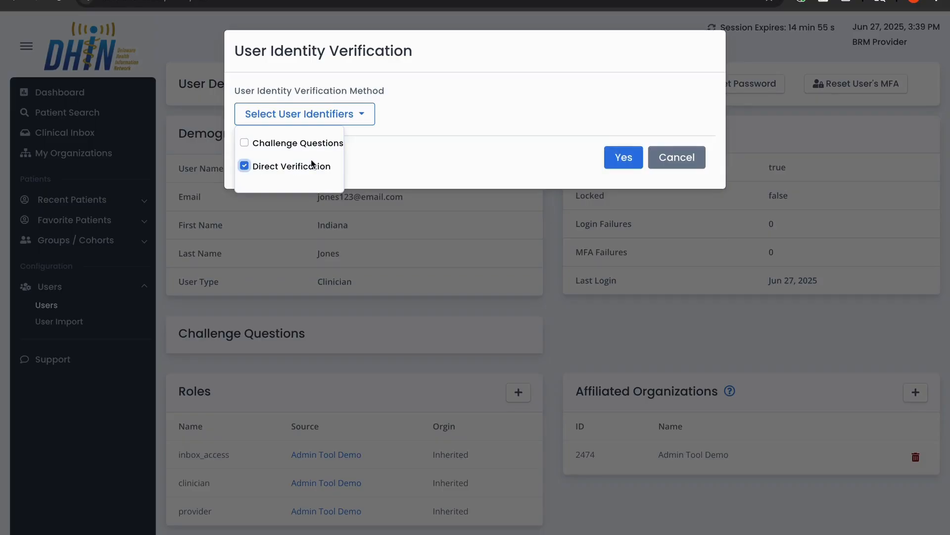
{"action": "left_click", "coordinate": [632, 158]}
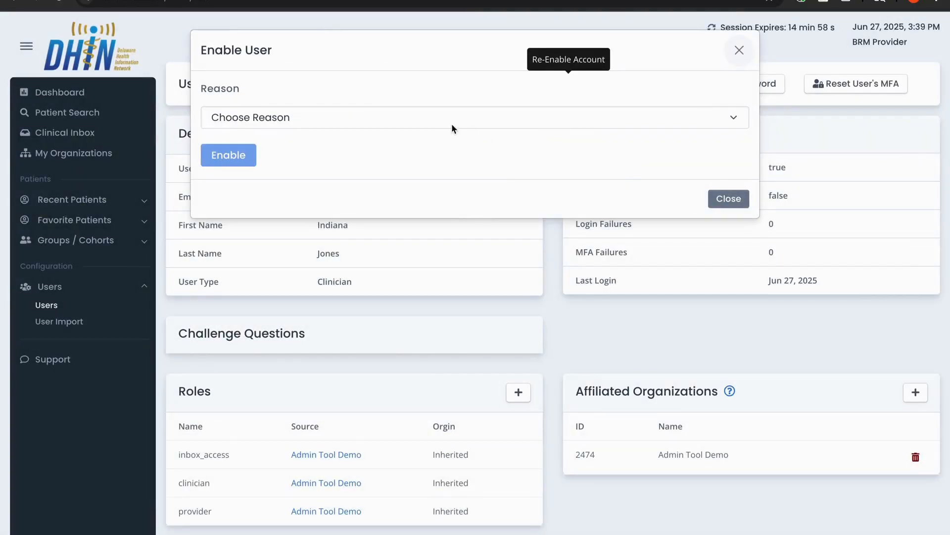
{"action": "left_click", "coordinate": [430, 118]}
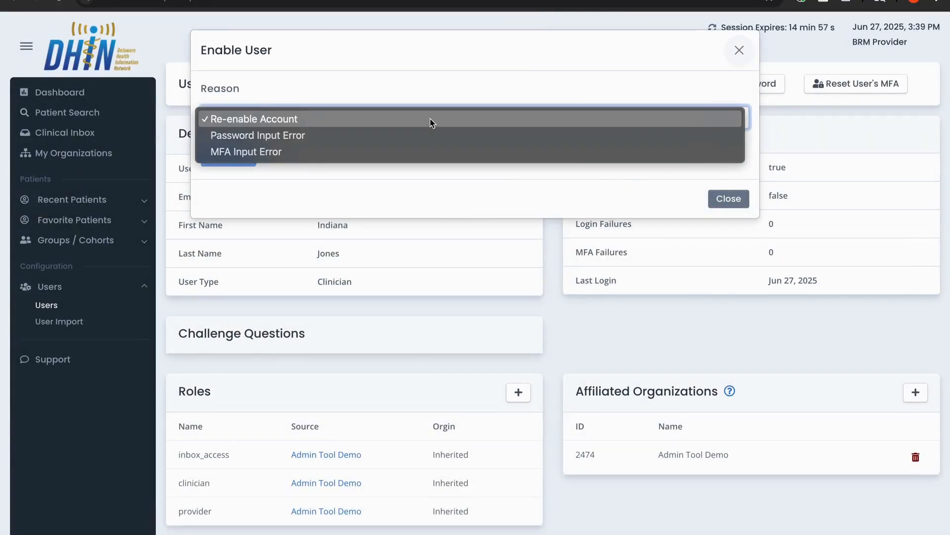
{"action": "left_click", "coordinate": [304, 123]}
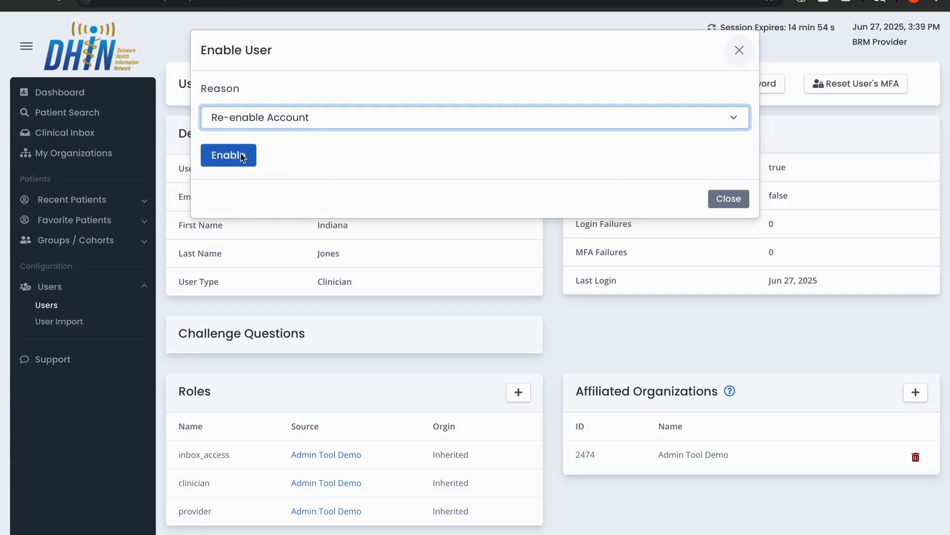
{"action": "left_click", "coordinate": [242, 156]}
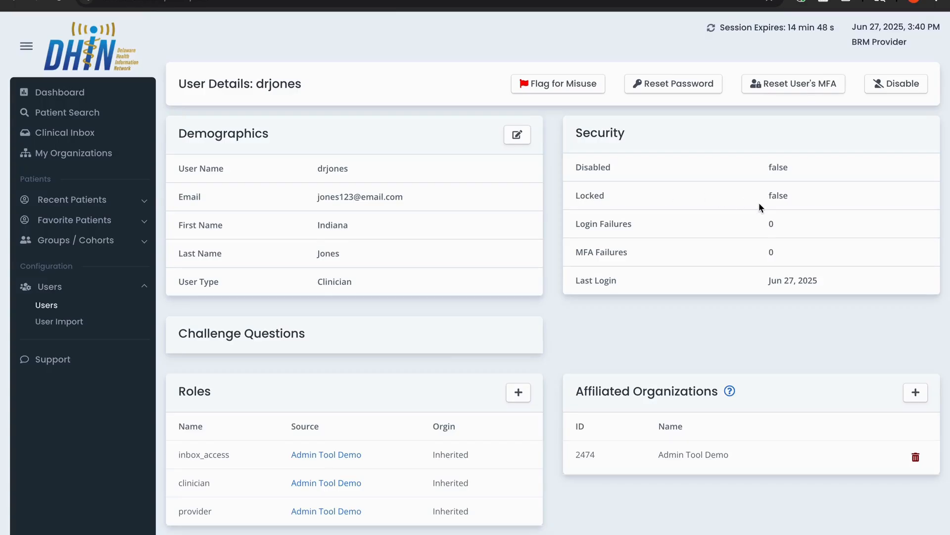
Reset the clinician's MFA using Challenge Questions as the identity verification method.
{"action": "left_click", "coordinate": [798, 84]}
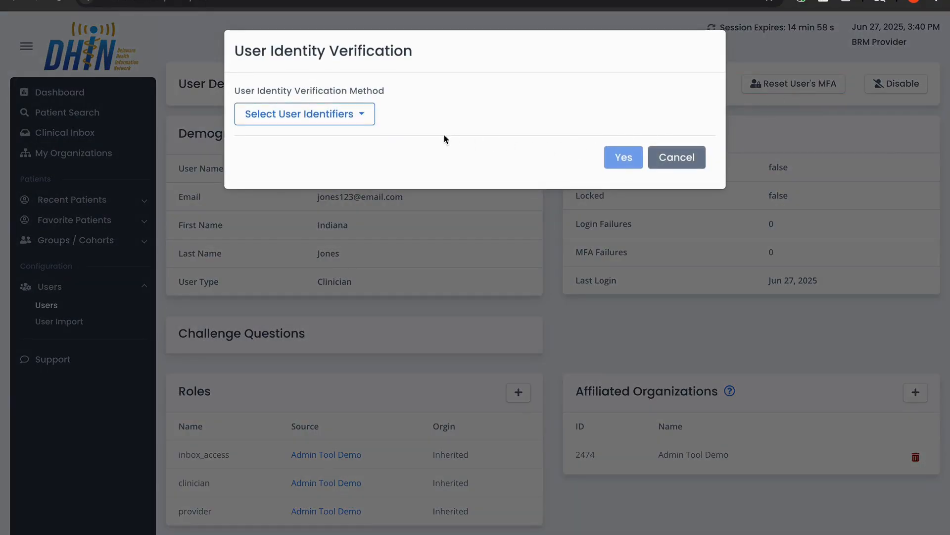
{"action": "left_click", "coordinate": [360, 117]}
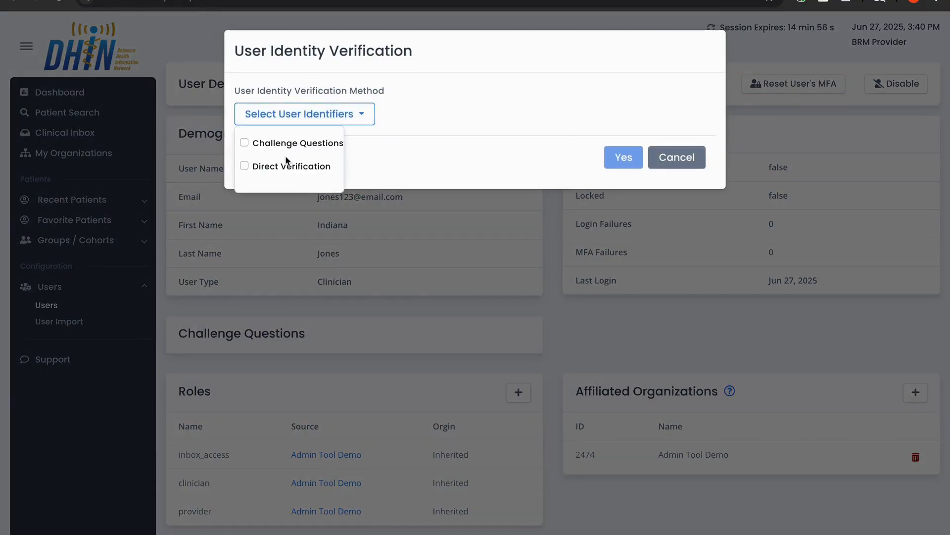
{"action": "left_click", "coordinate": [243, 144]}
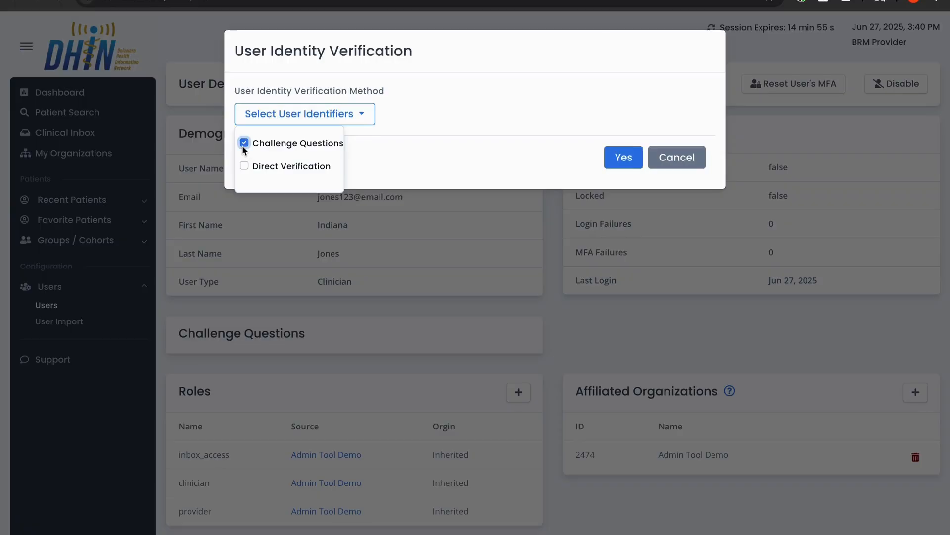
{"action": "left_click", "coordinate": [614, 158]}
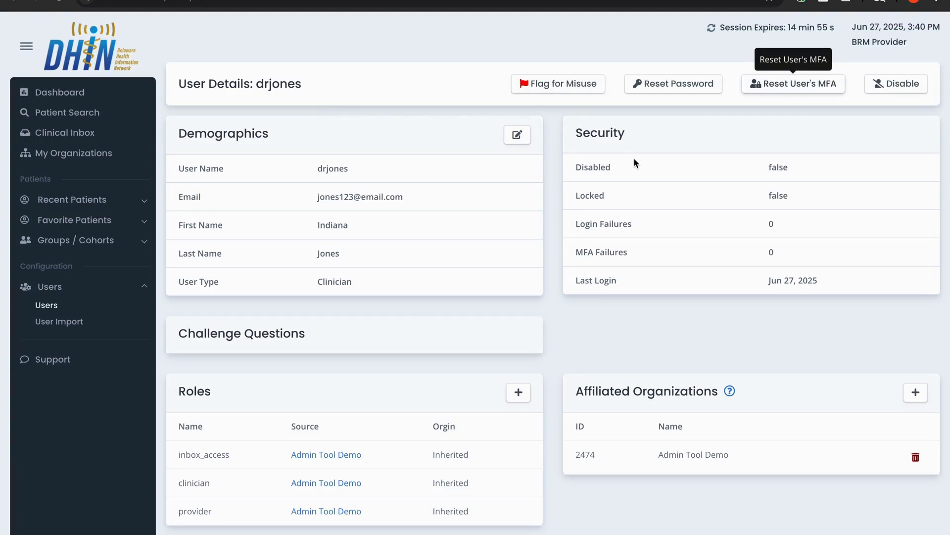
Reset the clinician's password with Challenge Questions as the identity verification method, entering a new account password and updating it.
{"action": "left_click", "coordinate": [678, 88]}
{"action": "left_click", "coordinate": [364, 114]}
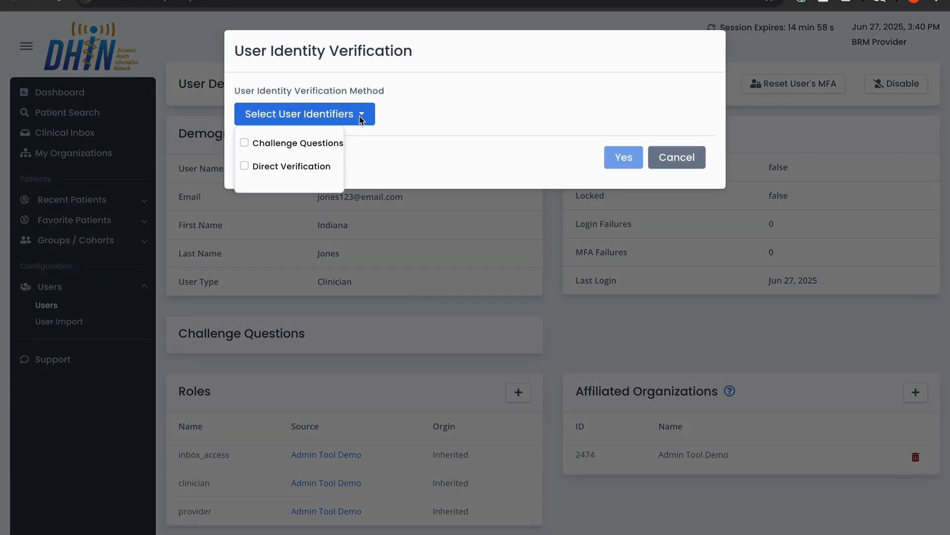
{"action": "left_click", "coordinate": [244, 143]}
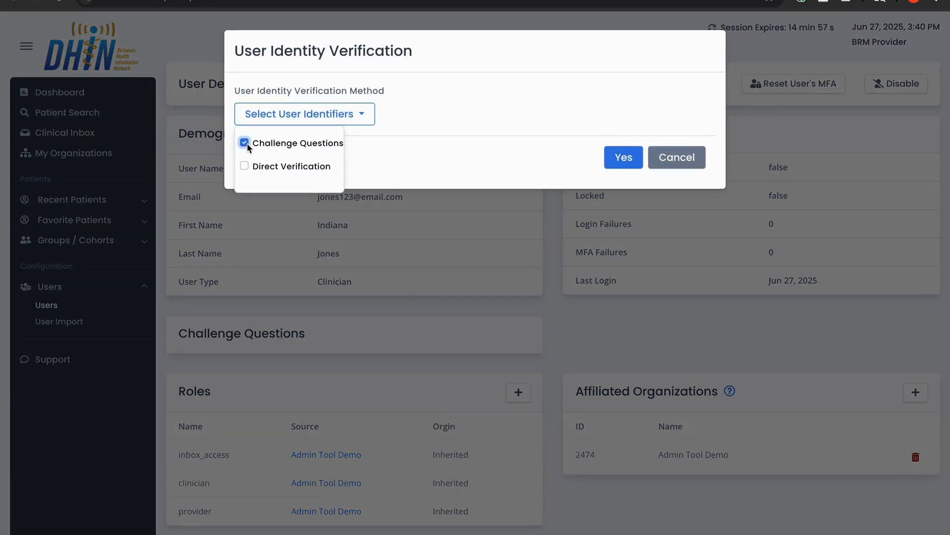
{"action": "left_click", "coordinate": [615, 155]}
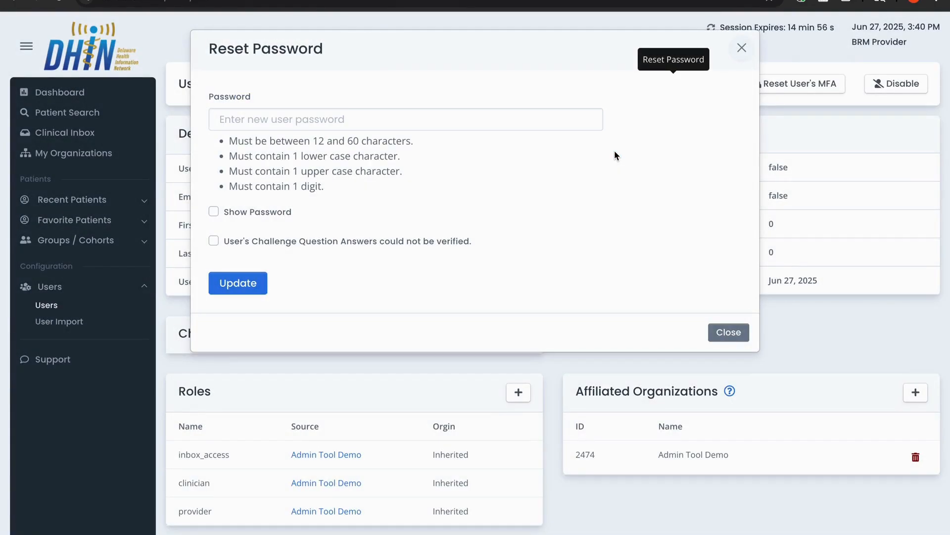
{"action": "left_click", "coordinate": [368, 120]}
{"action": "type", "text": "•••••"}
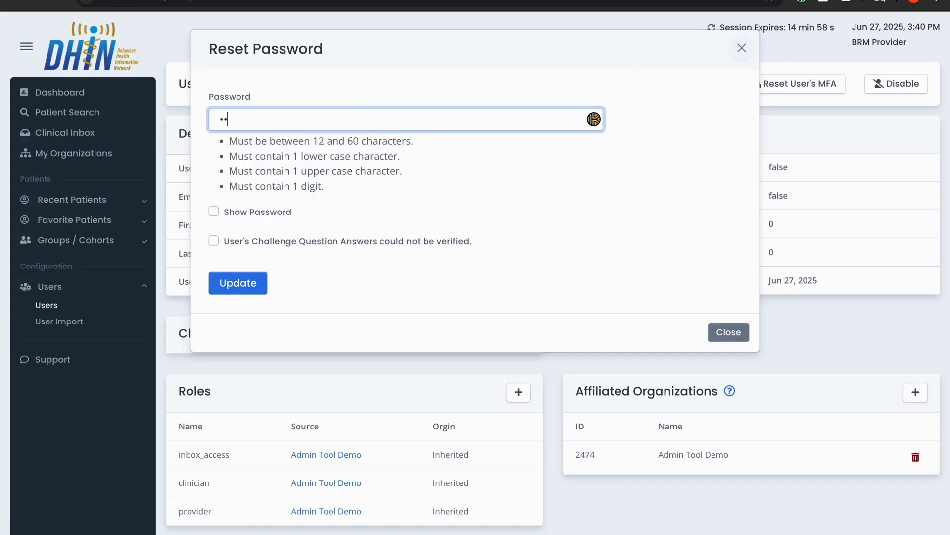
{"action": "type", "text": "•••••••••••••••"}
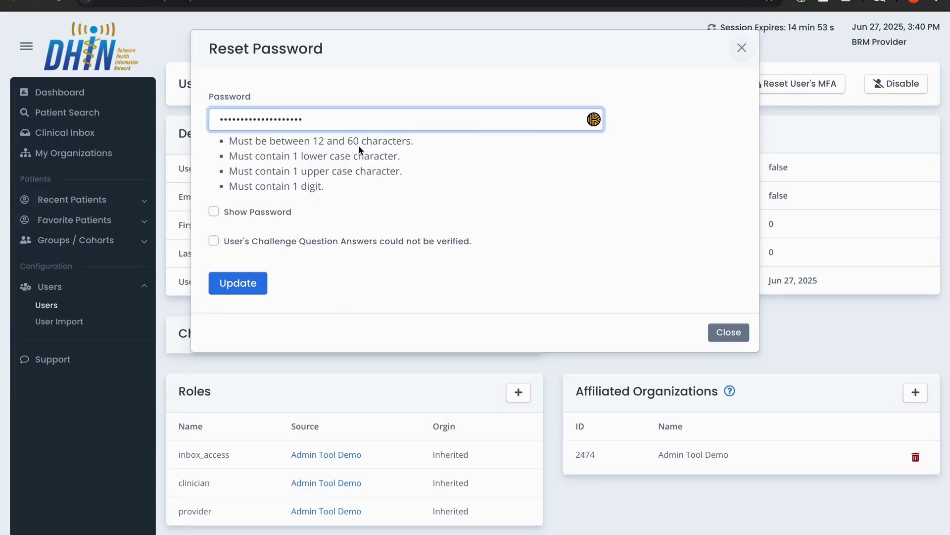
{"action": "left_click", "coordinate": [252, 287]}
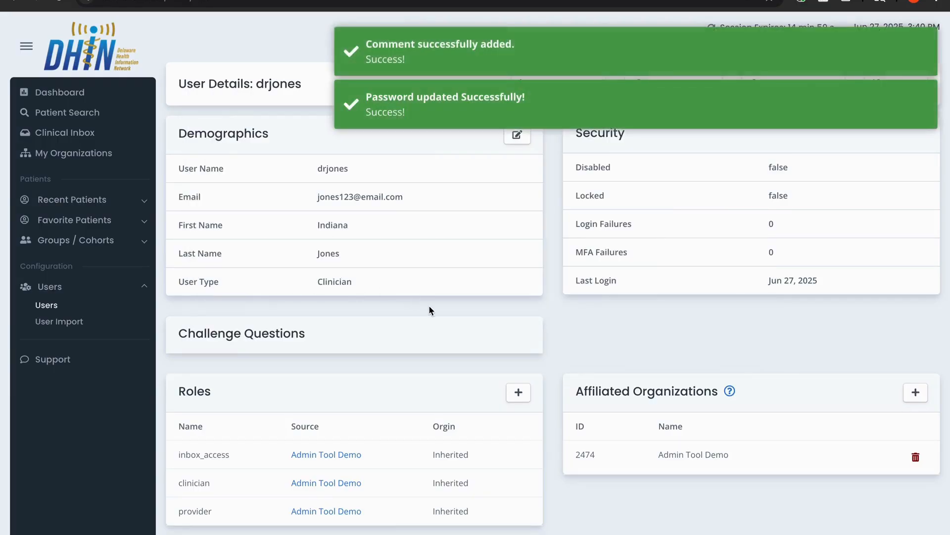